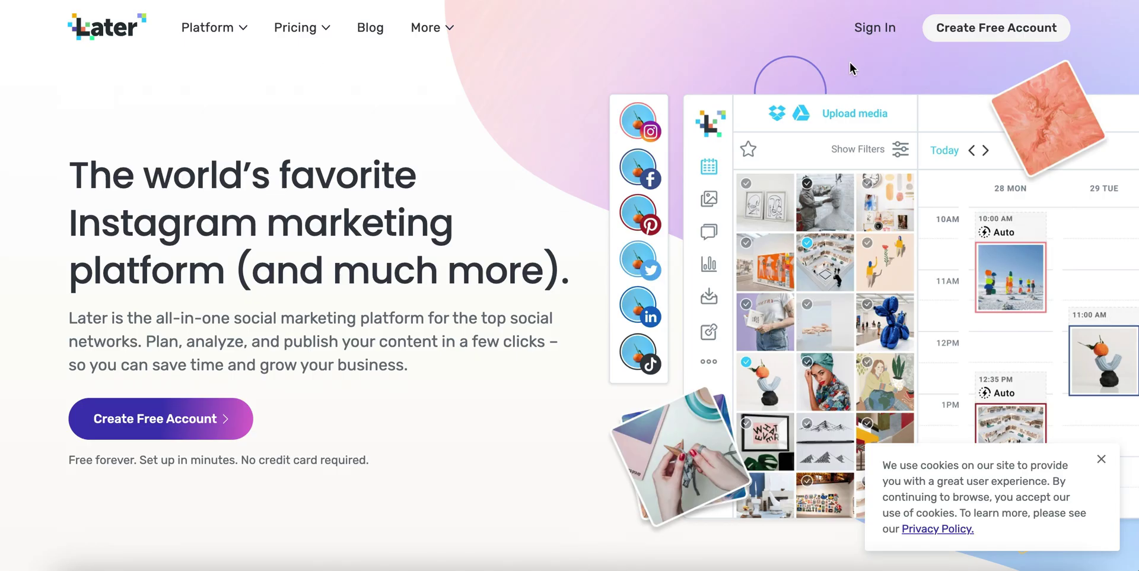
Open Later's Pricing page listing the Free, Starter, Growth and Advanced plans
{"action": "left_click", "coordinate": [297, 46]}
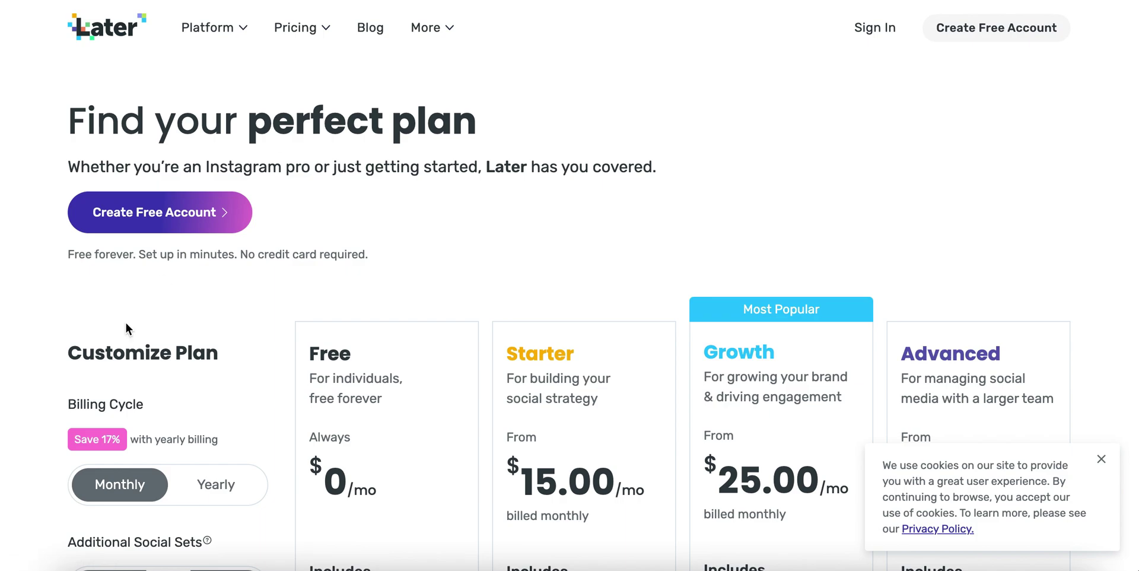
Scroll down the pricing page to the Free $0, Starter $15 and Growth $25 monthly prices
{"action": "scroll", "coordinate": [126, 322], "scroll_direction": "down", "scroll_amount": 4}
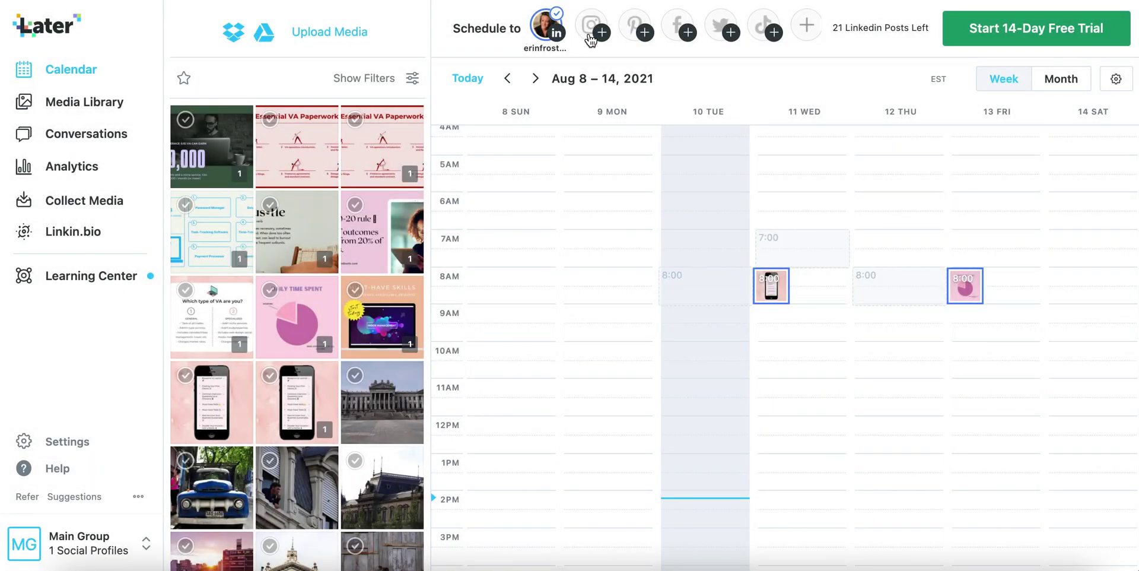
Add a Twitter profile to the empty slot in the Main Group
{"action": "left_click", "coordinate": [732, 34]}
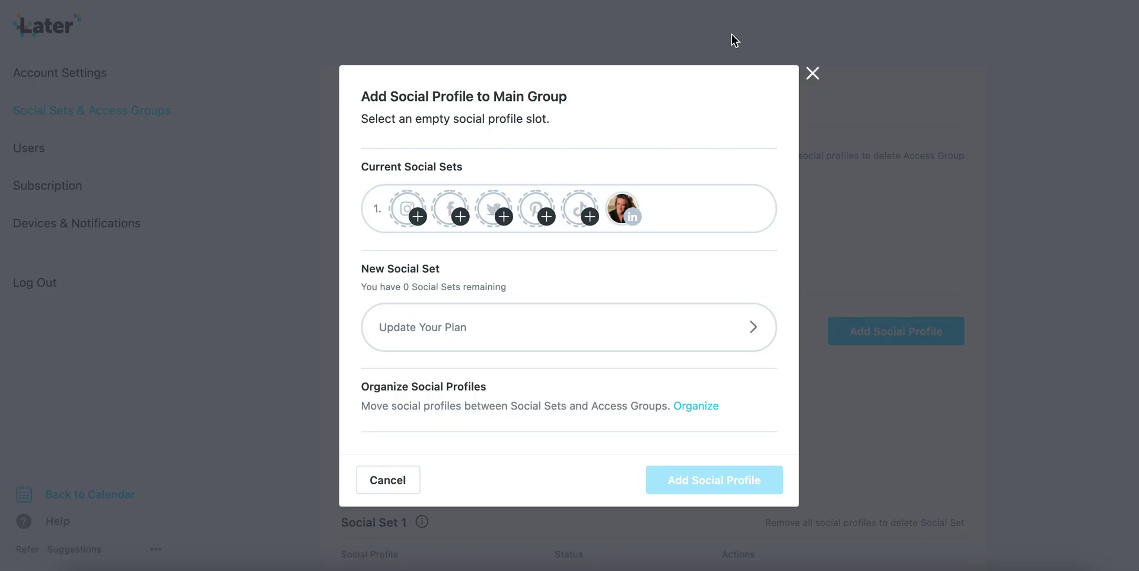
{"action": "left_click", "coordinate": [691, 478]}
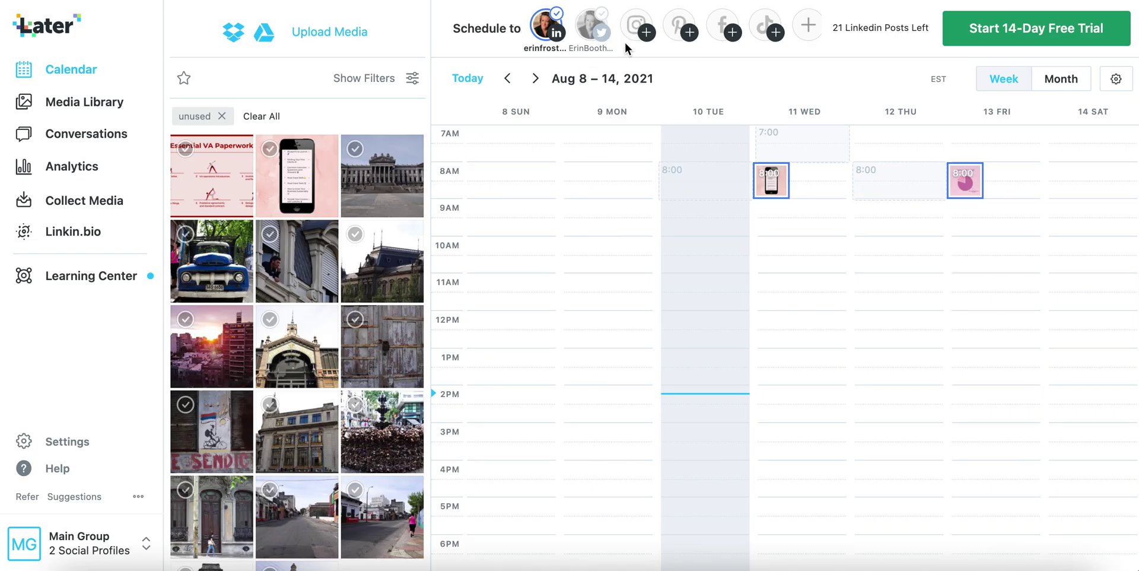
{"action": "left_click", "coordinate": [592, 27]}
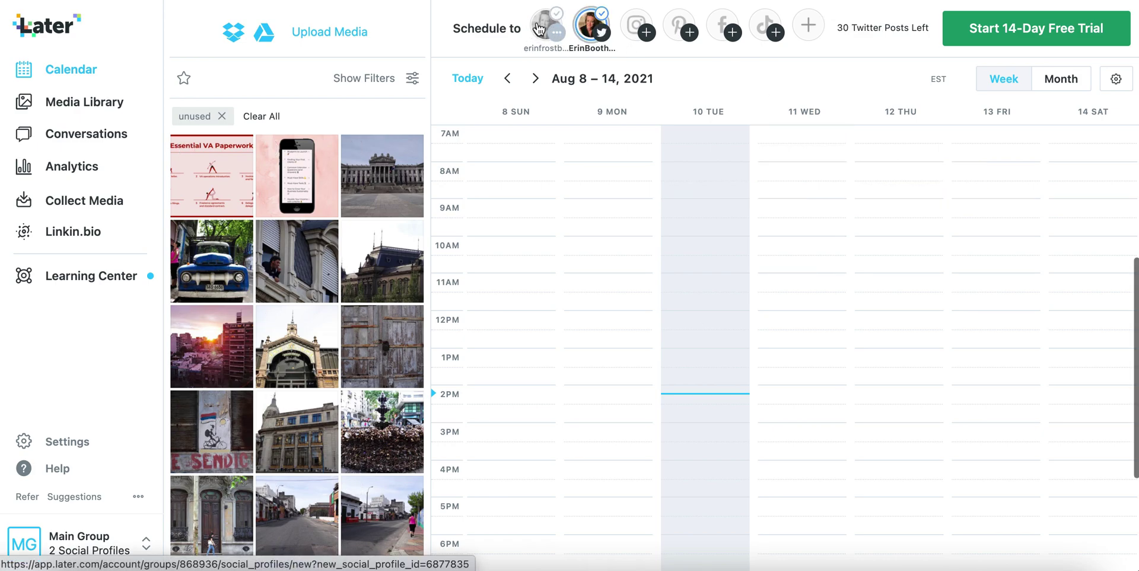
{"action": "left_click", "coordinate": [539, 28]}
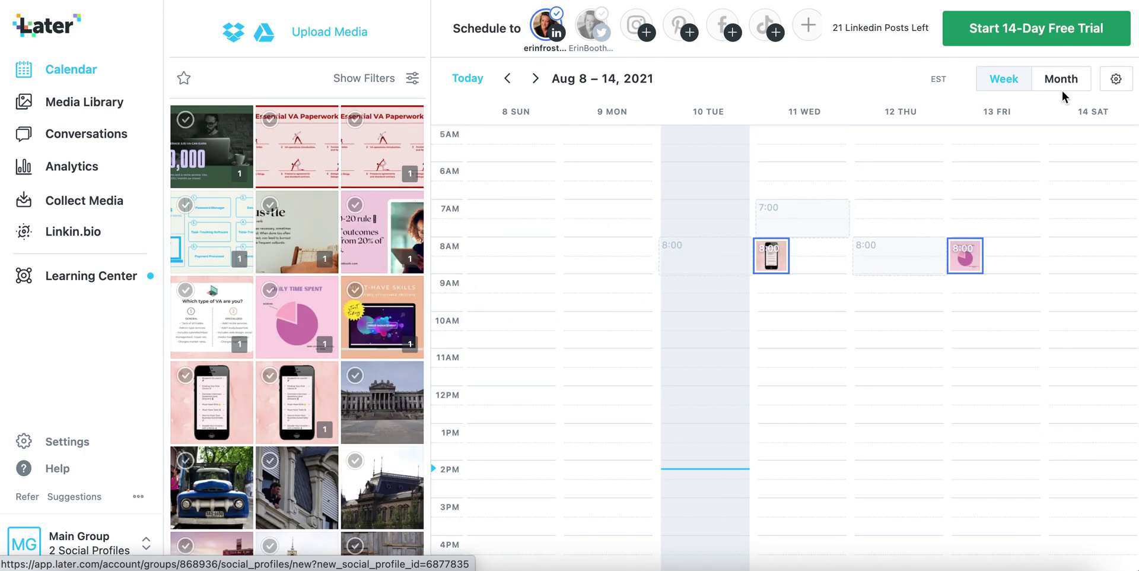
{"action": "left_click", "coordinate": [1059, 80]}
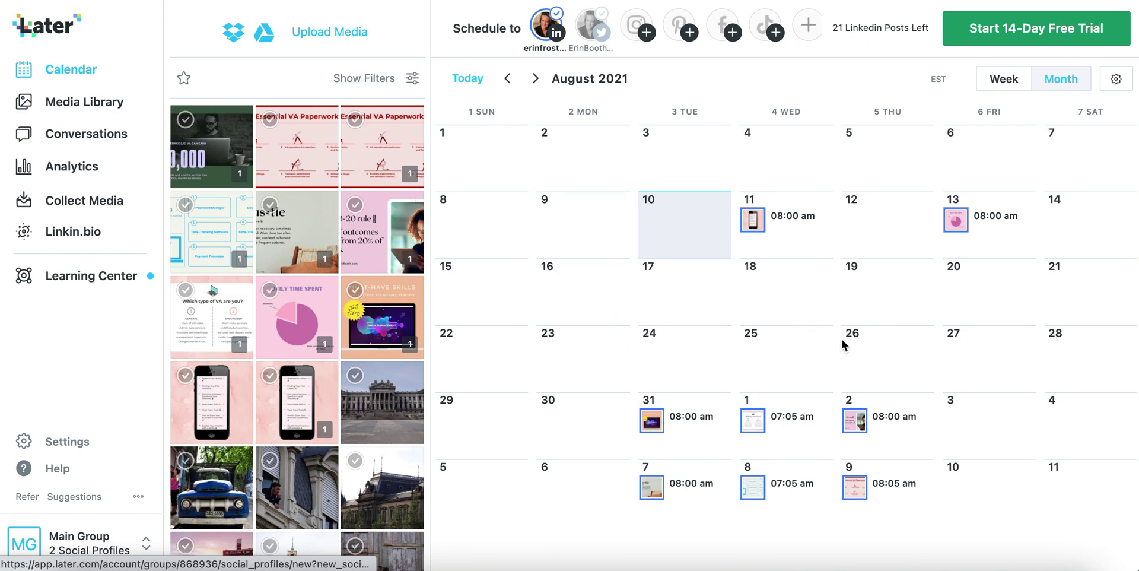
{"action": "scroll", "coordinate": [920, 409], "scroll_direction": "down", "scroll_amount": 1}
{"action": "left_click", "coordinate": [851, 199]}
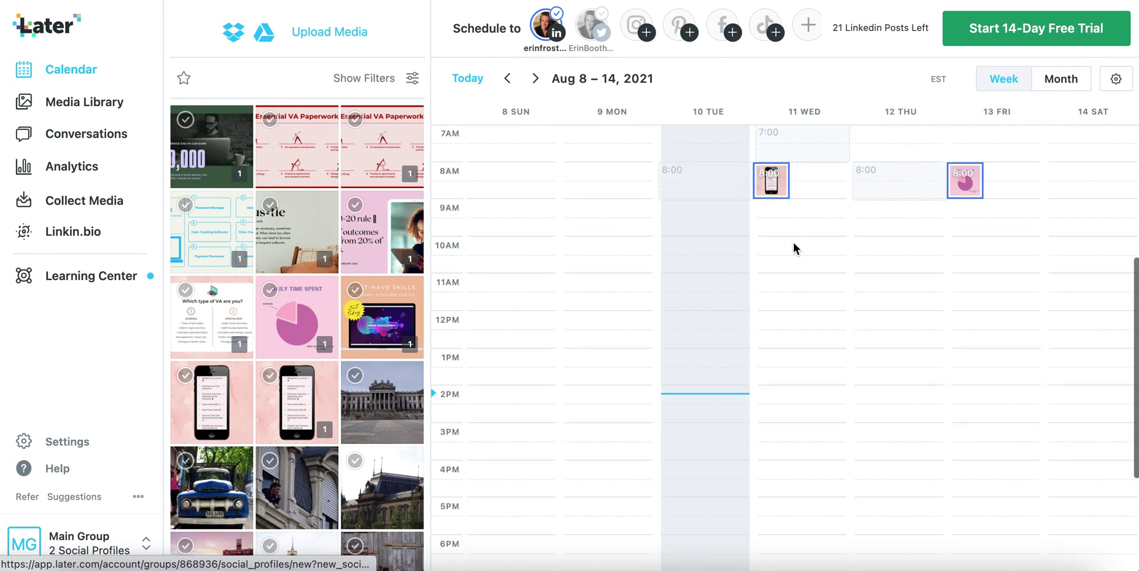
{"action": "scroll", "coordinate": [578, 304], "scroll_direction": "down", "scroll_amount": 2}
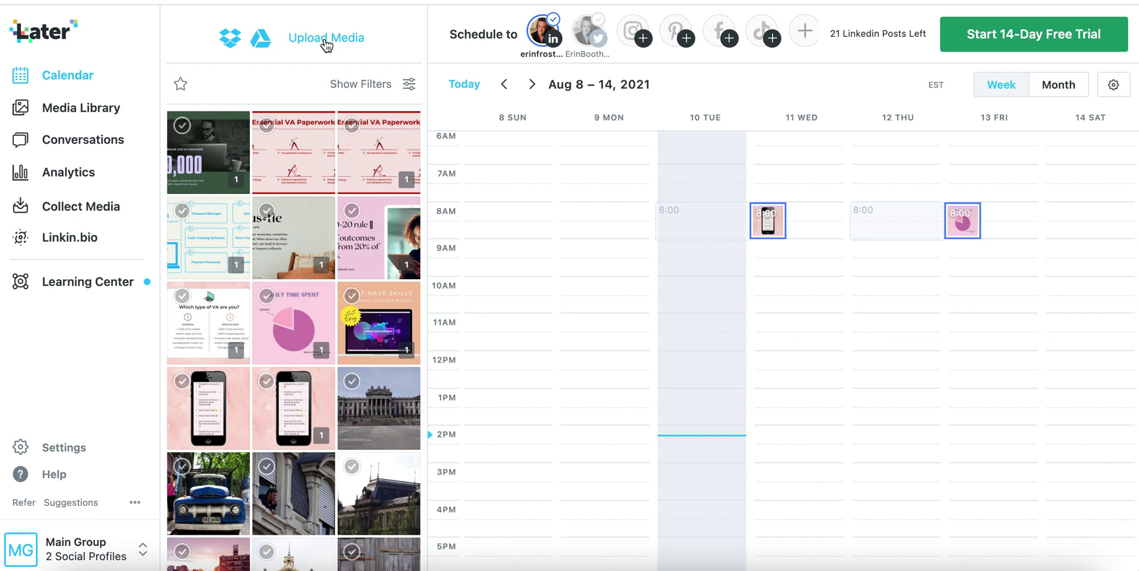
Upload the checklist screenshot to the media library and drop it on Thursday, Aug 12
{"action": "left_click", "coordinate": [1028, 39]}
{"action": "left_click_drag", "start_coordinate": [1135, 171], "coordinate": [589, 319]}
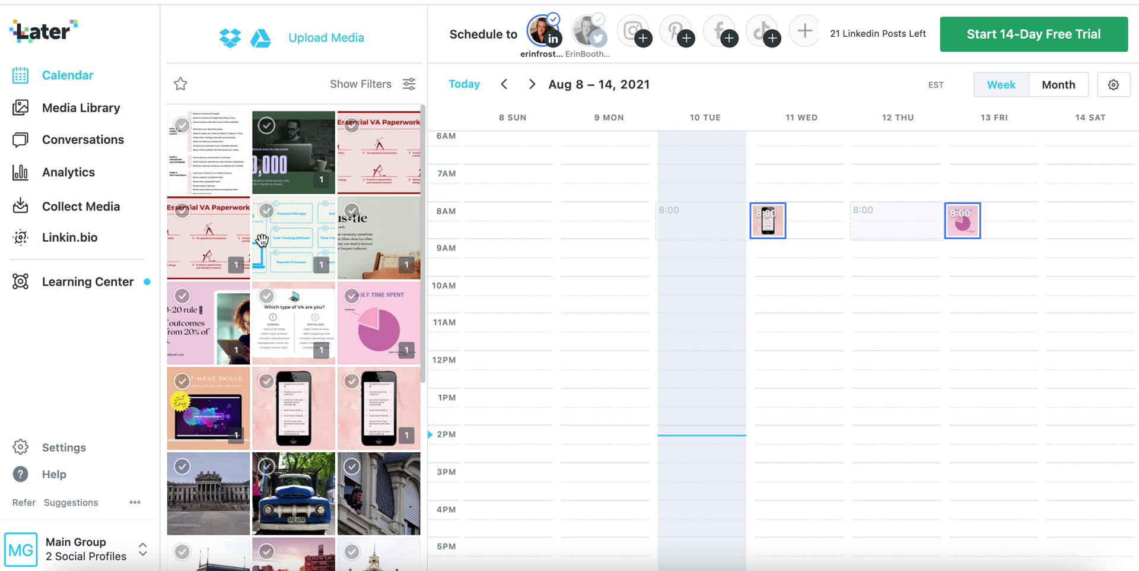
{"action": "left_click_drag", "start_coordinate": [223, 148], "coordinate": [888, 283]}
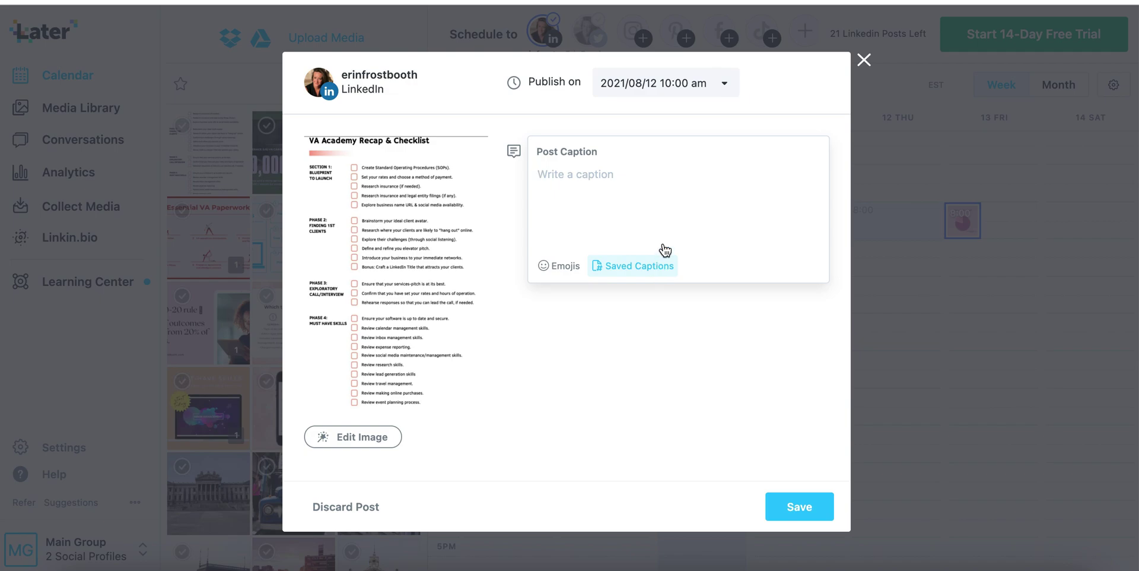
Save the checklist post for Aug 12 at 10:00 am, then abandon a new $60,000-image draft
{"action": "left_click", "coordinate": [727, 91]}
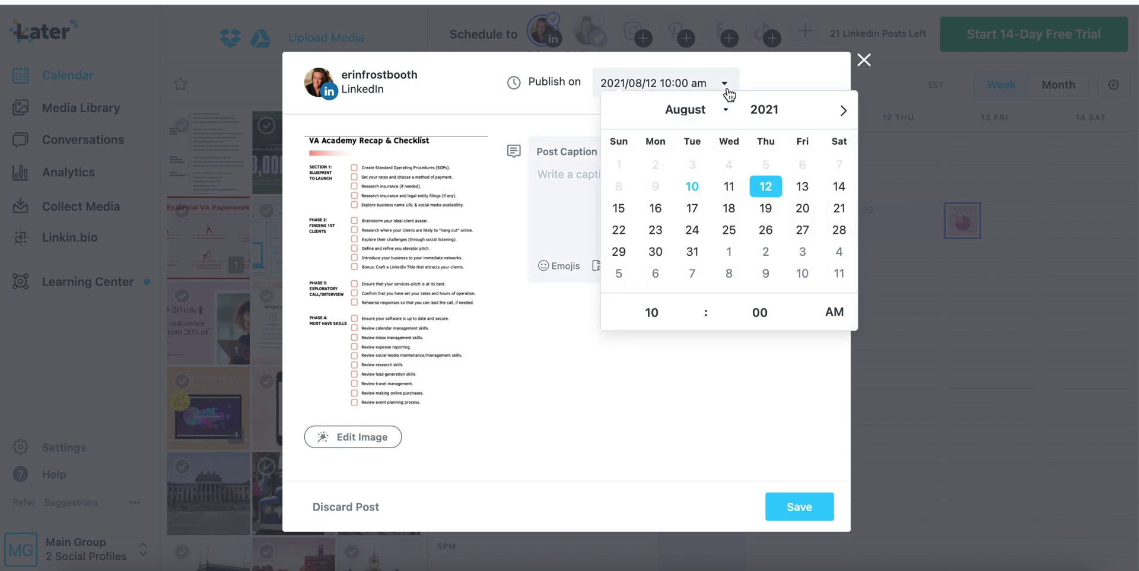
{"action": "left_click", "coordinate": [781, 510]}
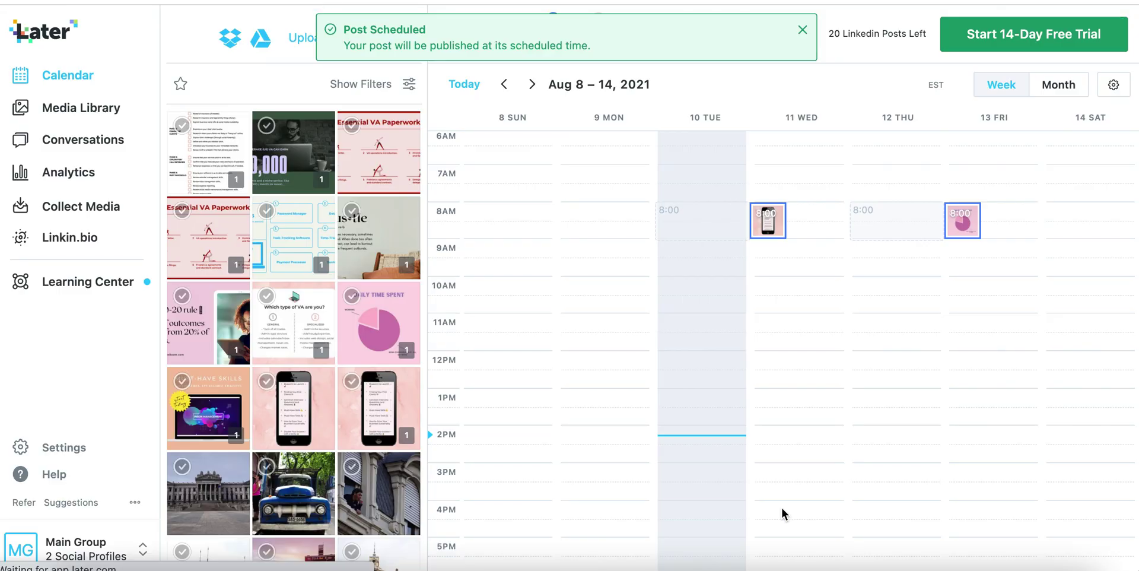
{"action": "left_click", "coordinate": [291, 153]}
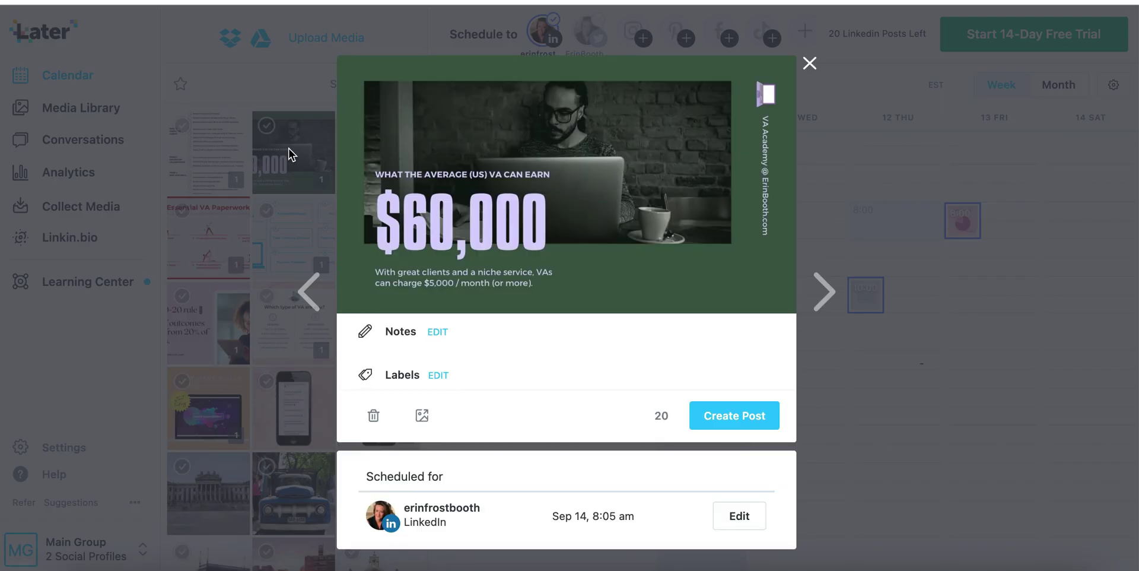
{"action": "left_click", "coordinate": [749, 423]}
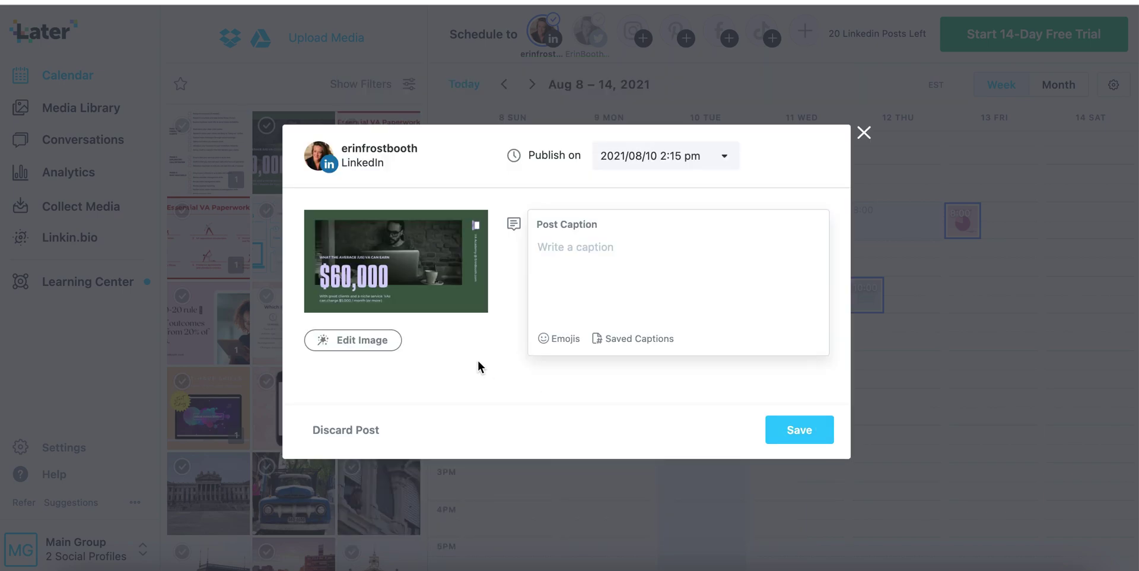
{"action": "left_click", "coordinate": [718, 154]}
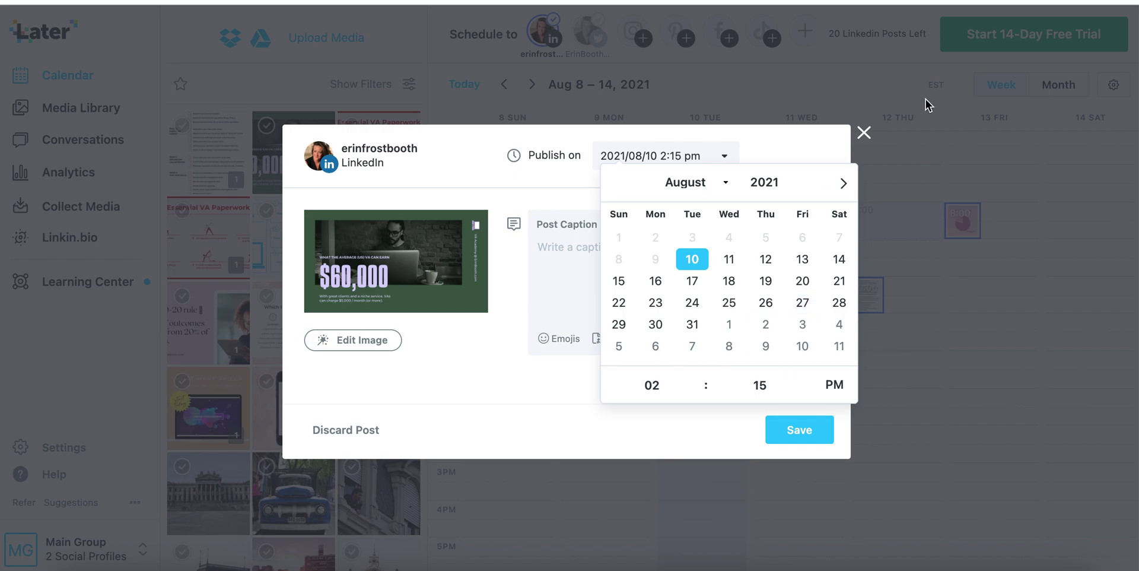
{"action": "left_click", "coordinate": [864, 132]}
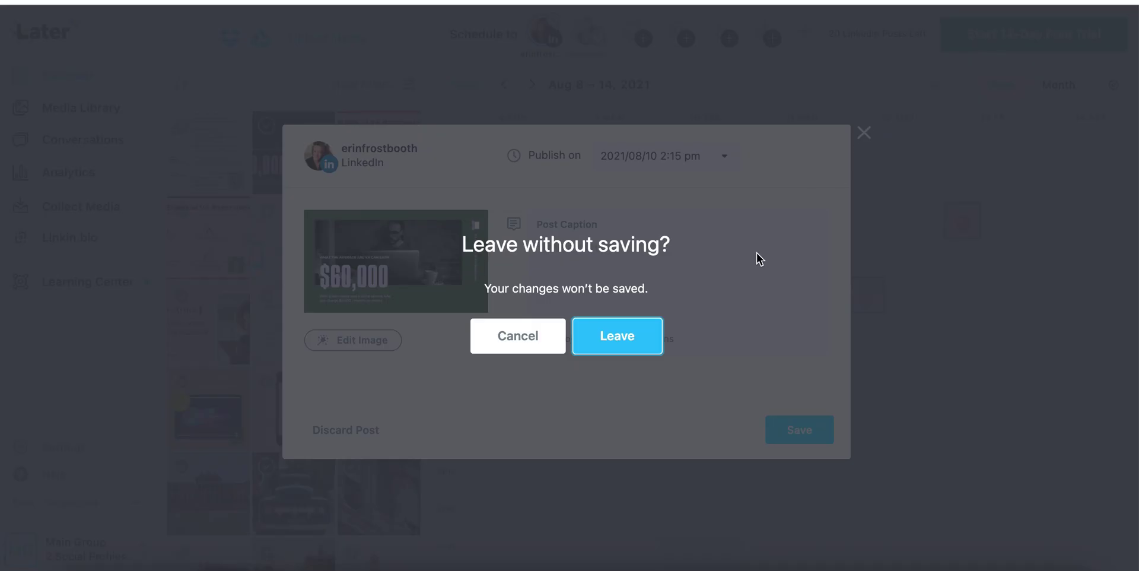
{"action": "key", "text": "Return"}
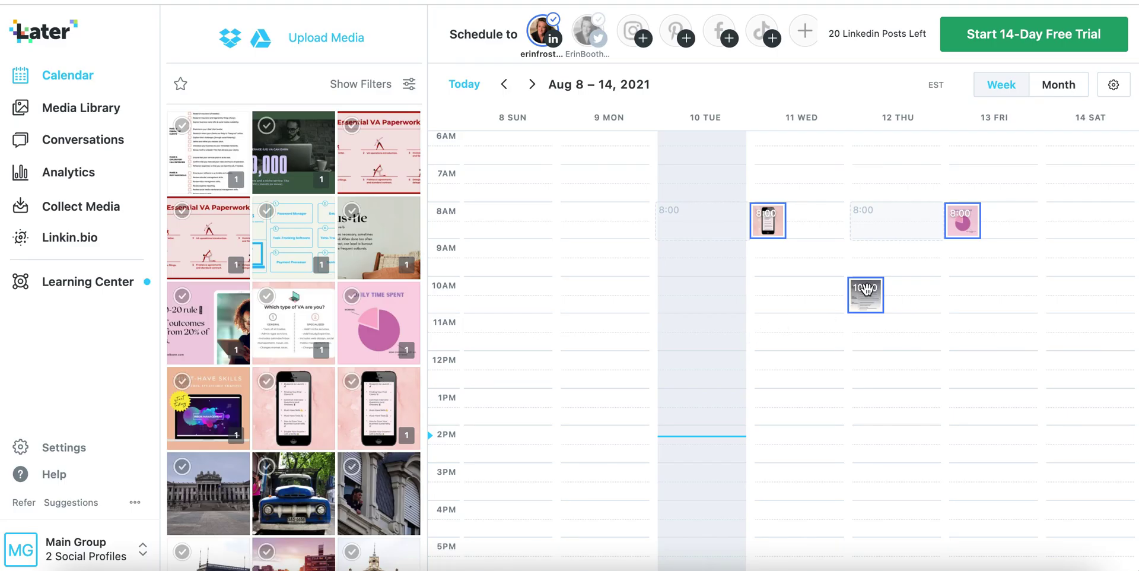
Discard the Thursday 10:00 am VA Academy checklist post and confirm the deletion
{"action": "left_click", "coordinate": [866, 295]}
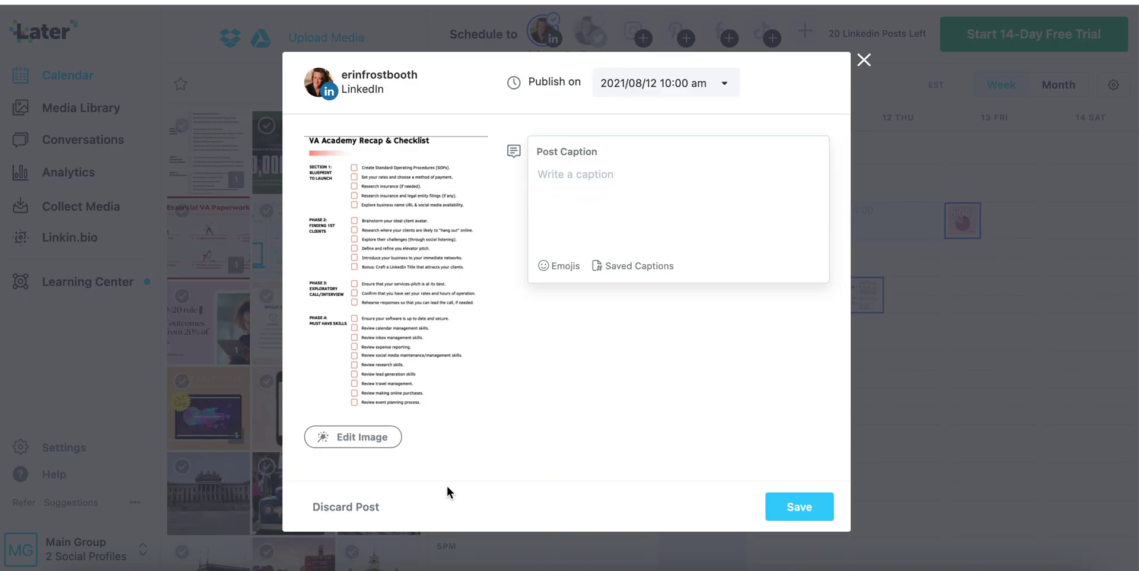
{"action": "left_click", "coordinate": [342, 507]}
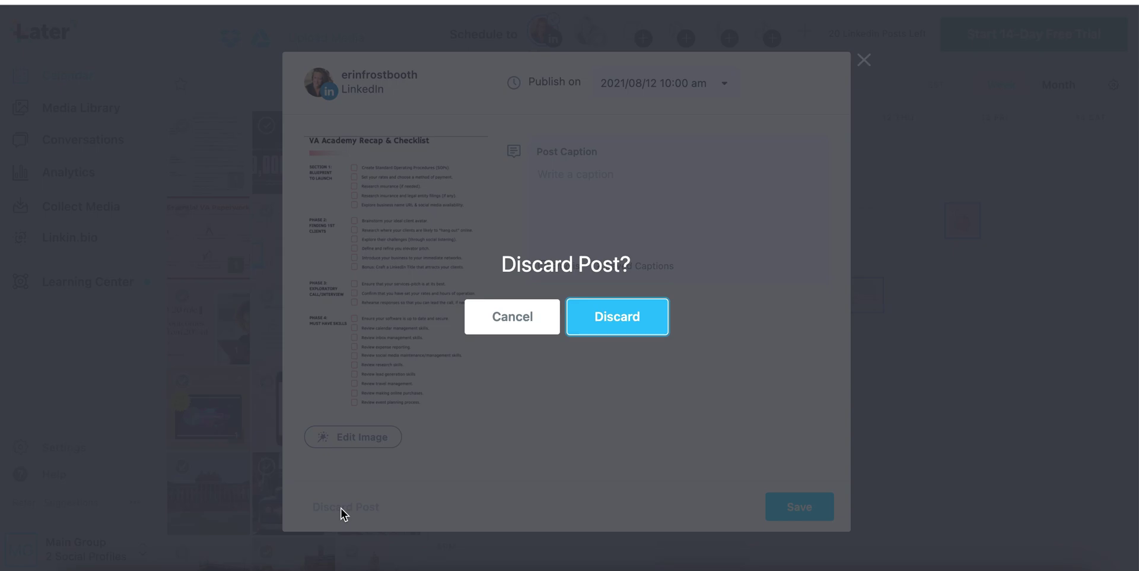
{"action": "left_click", "coordinate": [635, 327]}
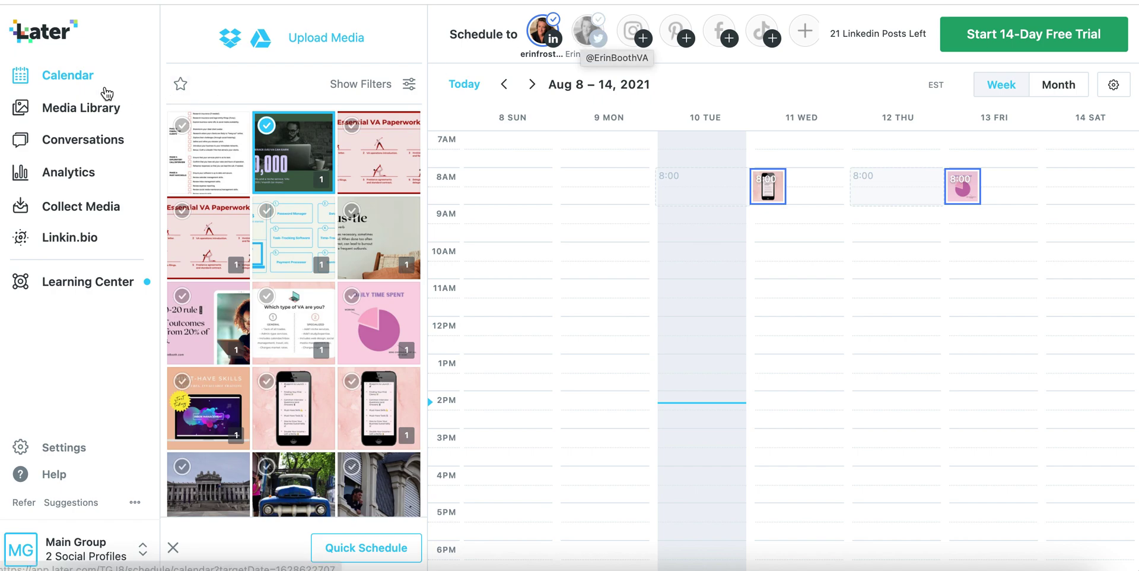
Remove Twitter from the Main Group in Social Sets settings, leaving only LinkedIn, and return to the calendar
{"action": "left_click", "coordinate": [76, 454]}
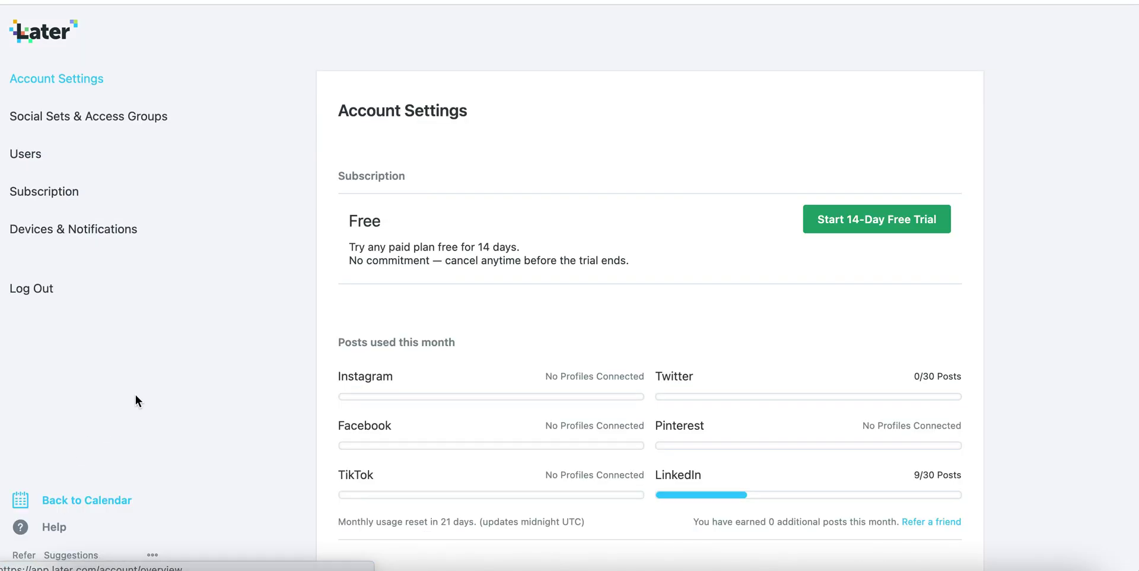
{"action": "left_click", "coordinate": [71, 121]}
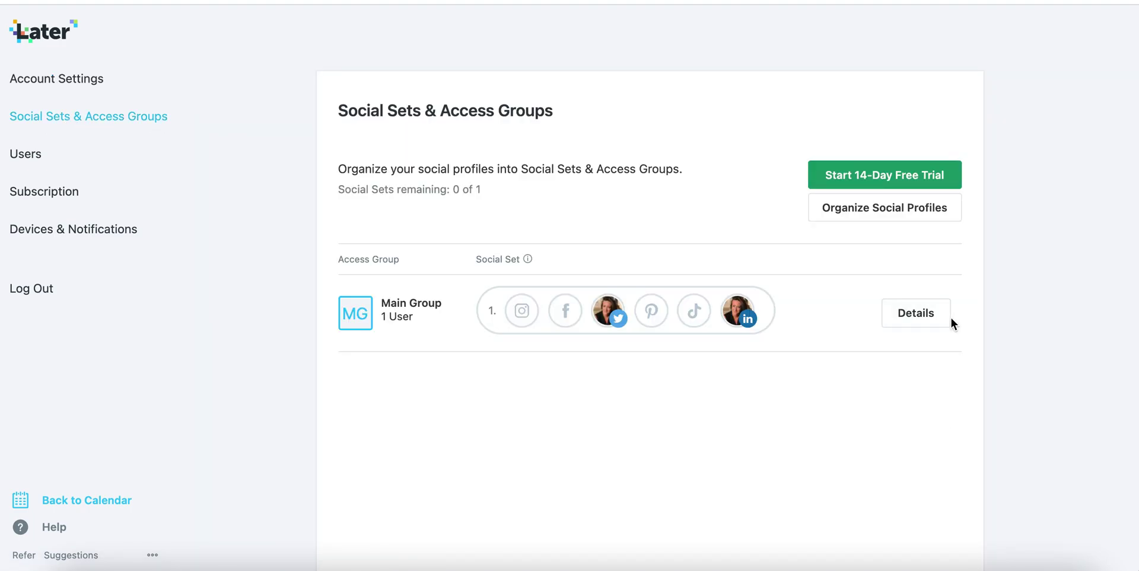
{"action": "left_click", "coordinate": [923, 314]}
{"action": "scroll", "coordinate": [694, 406], "scroll_direction": "down", "scroll_amount": 5}
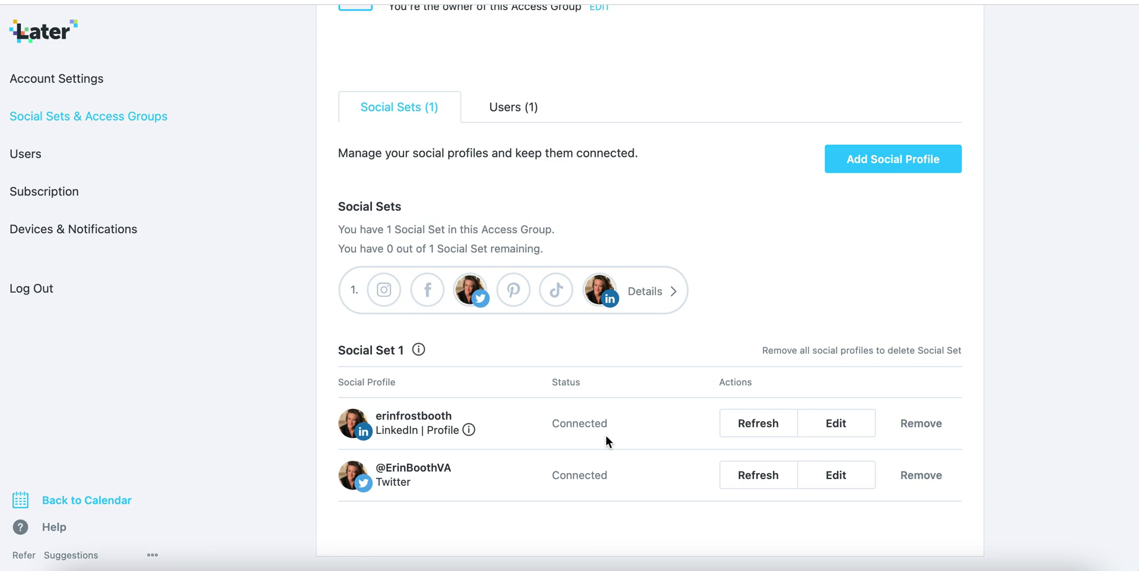
{"action": "left_click", "coordinate": [937, 474]}
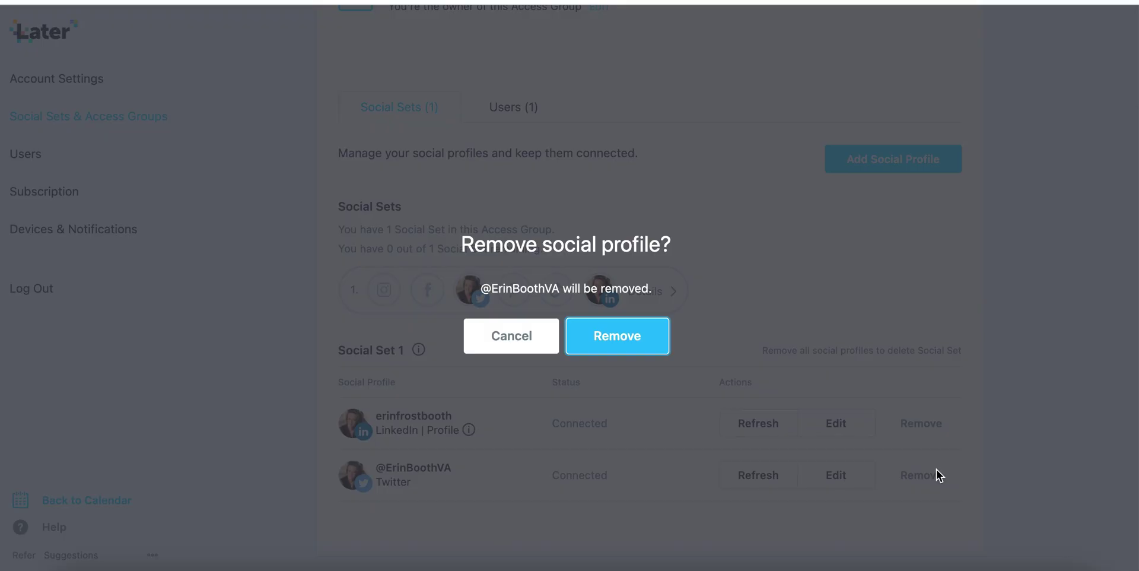
{"action": "left_click", "coordinate": [623, 336]}
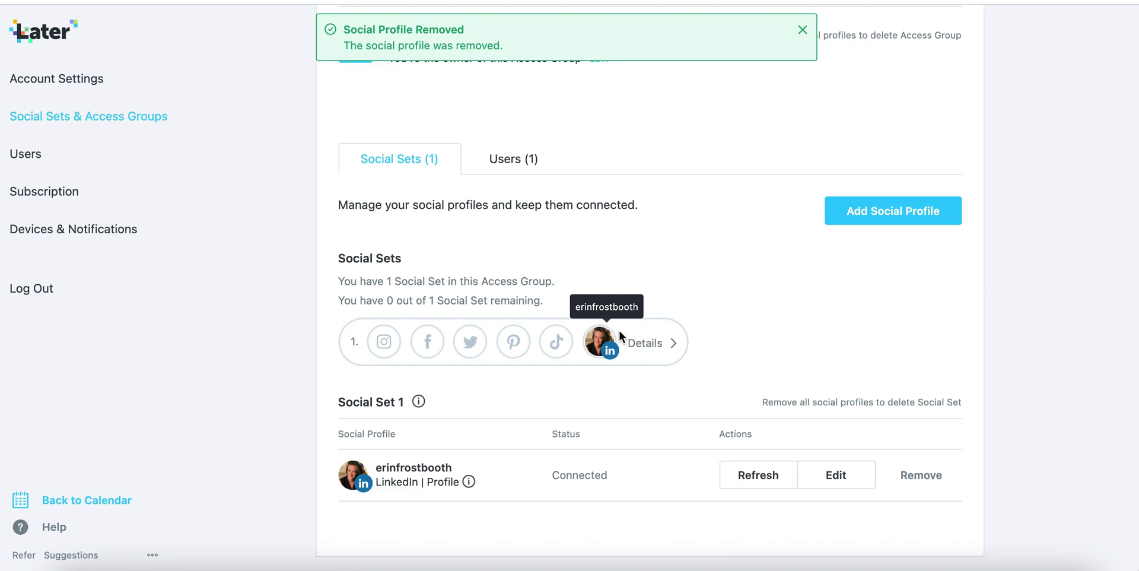
{"action": "left_click", "coordinate": [42, 39]}
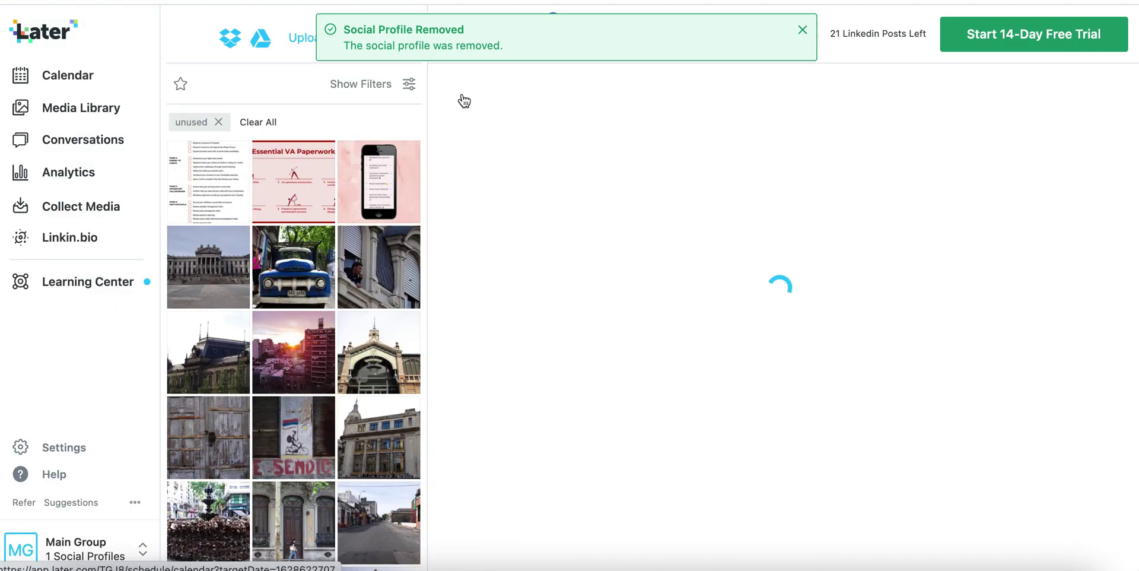
Dismiss the profile-removed notification on the Aug 8 – 14 calendar
{"action": "left_click", "coordinate": [802, 29]}
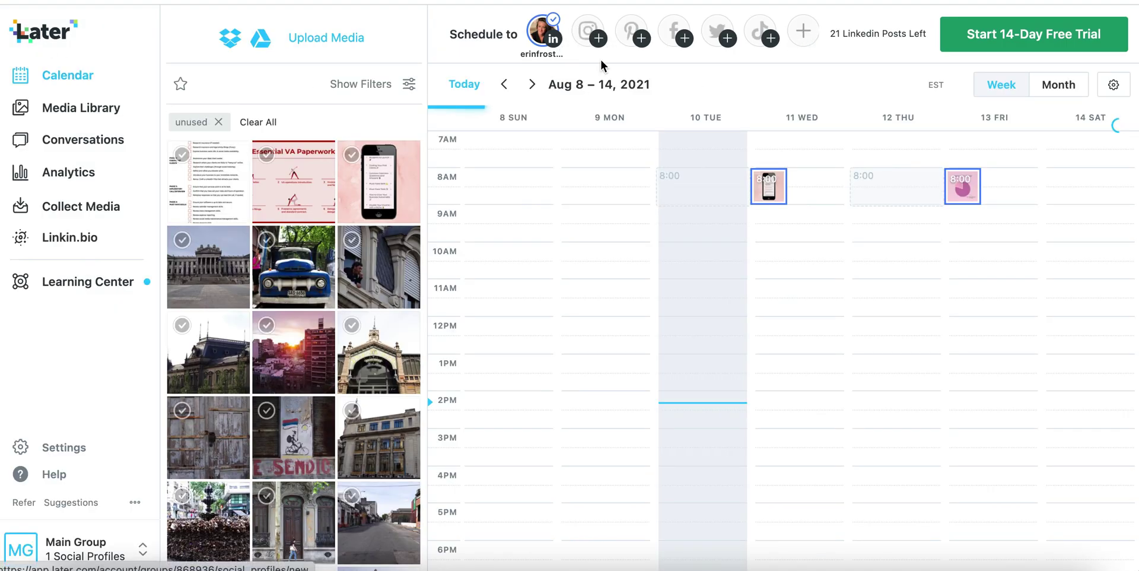